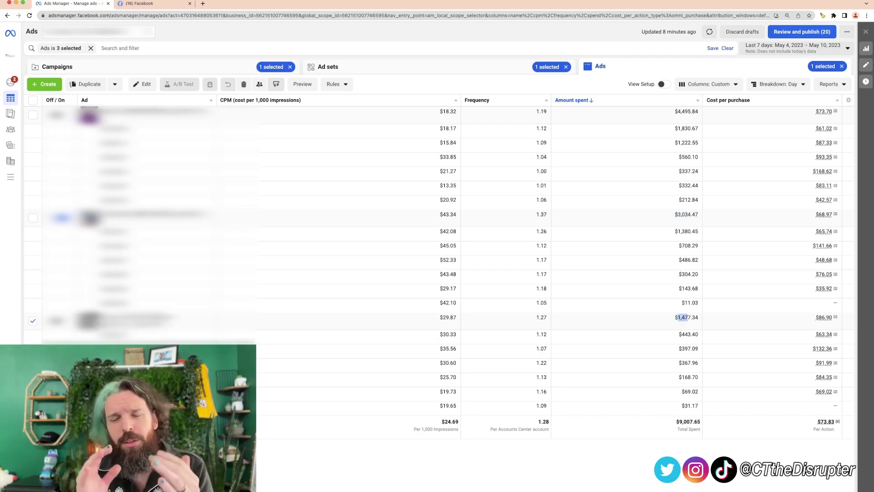
Check the third ad's amount spent and the overall cost per purchase in the totals row
{"action": "left_click", "coordinate": [682, 317]}
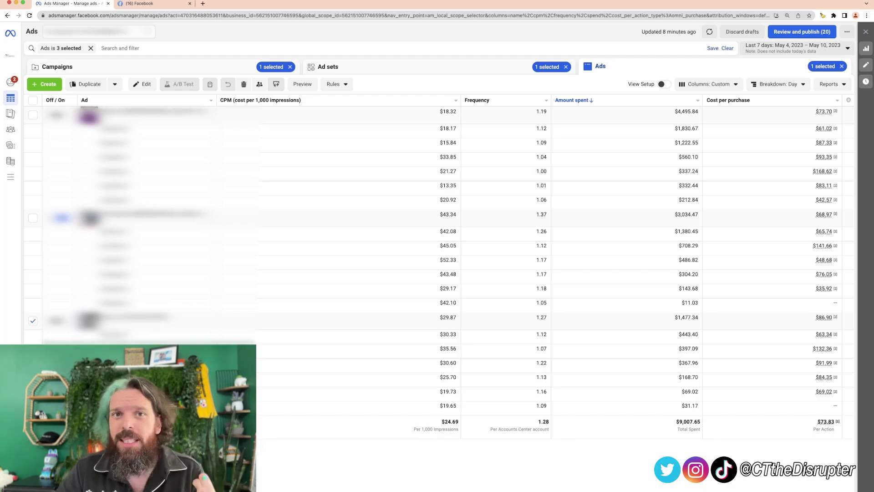
{"action": "left_click_drag", "start_coordinate": [817, 421], "coordinate": [835, 430]}
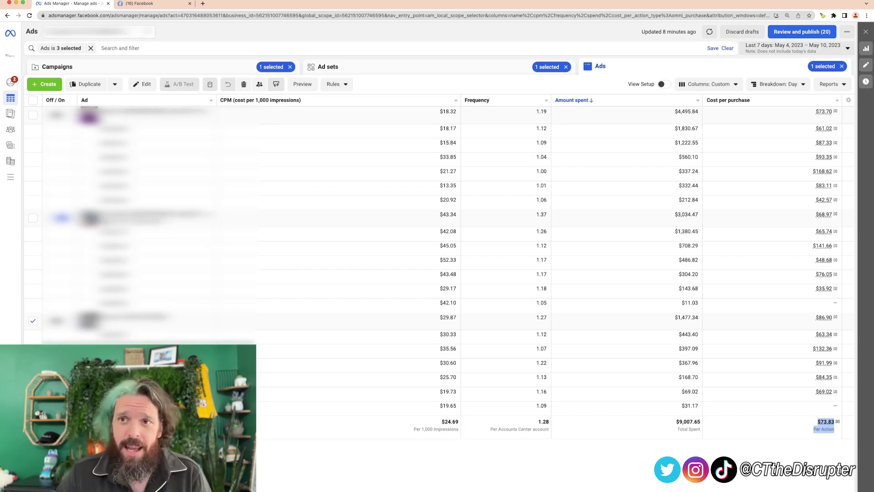
Examine the first ad's overall frequency, plus its frequency, amount spent and cost per purchase for 2023-05-04
{"action": "left_click", "coordinate": [33, 115]}
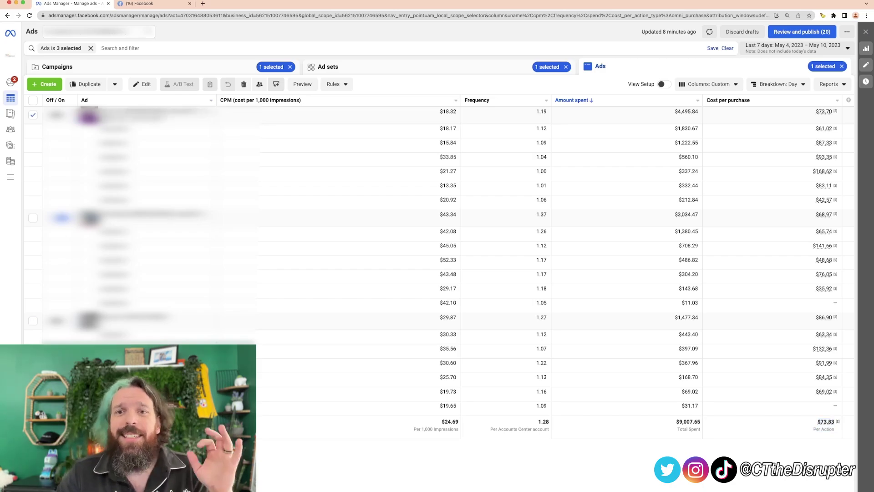
{"action": "left_click_drag", "start_coordinate": [537, 111], "coordinate": [547, 111]}
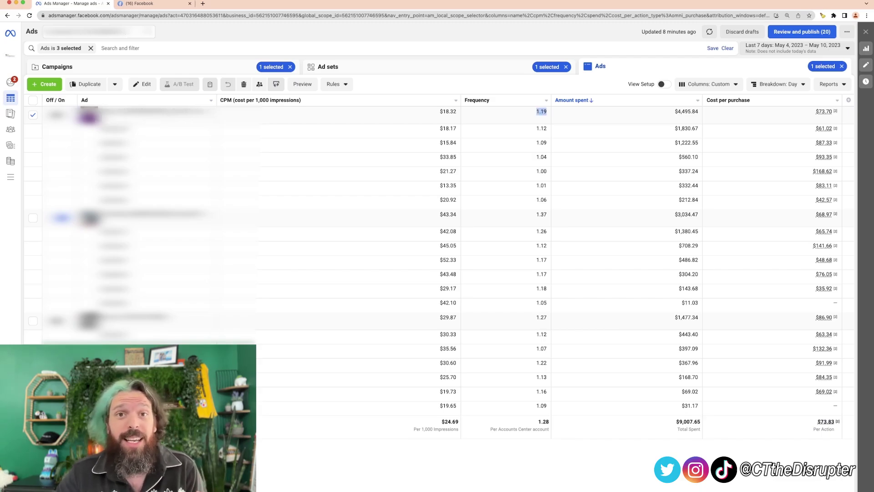
{"action": "double_click", "coordinate": [542, 171]}
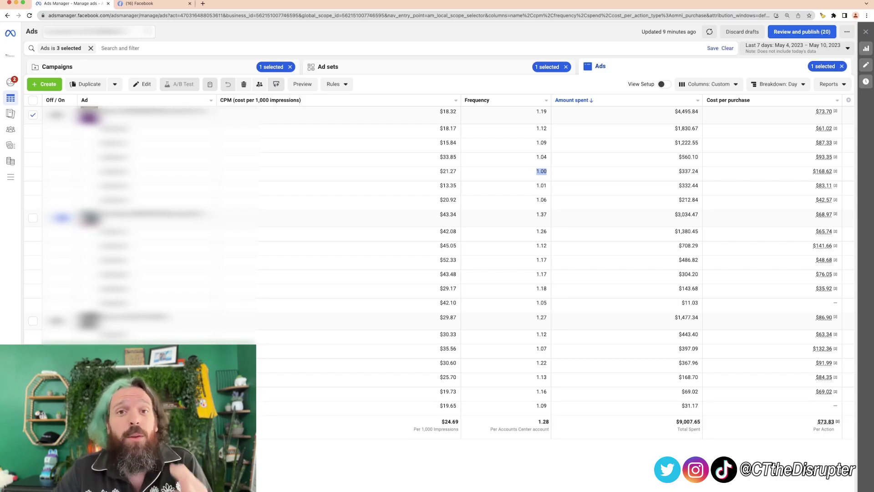
{"action": "double_click", "coordinate": [688, 171]}
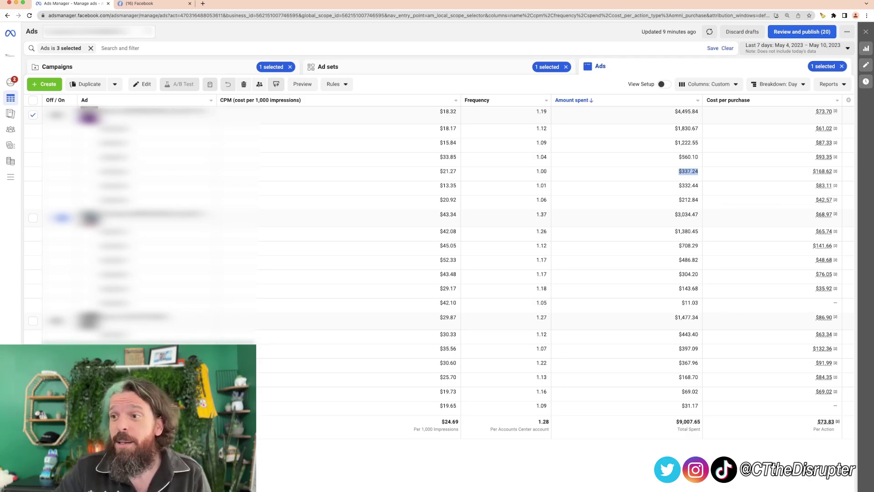
{"action": "double_click", "coordinate": [822, 171]}
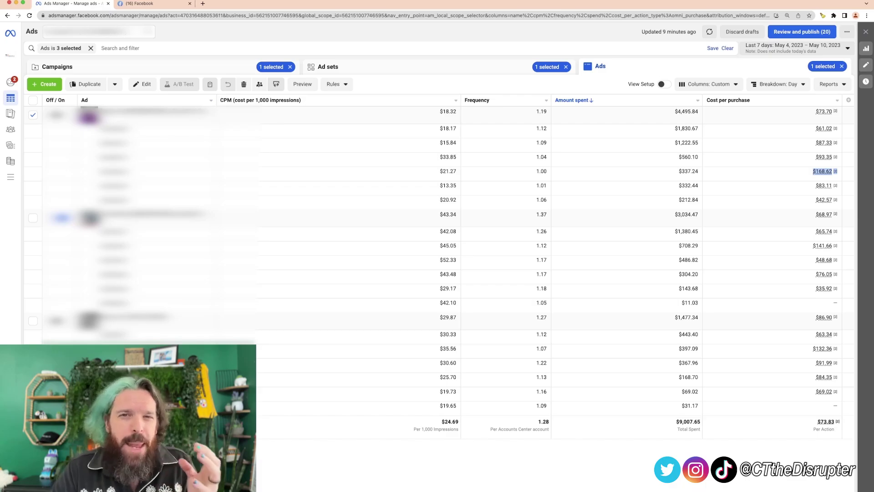
Review the second ad's CPM, spend and cost per purchase, including its 2023-05-04 figures, against the overall cost per purchase
{"action": "left_click_drag", "start_coordinate": [440, 214], "coordinate": [450, 214]}
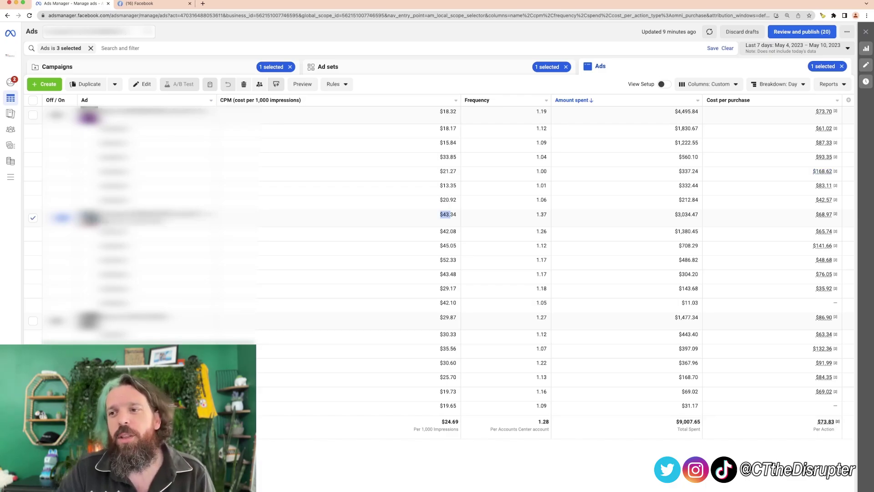
{"action": "left_click_drag", "start_coordinate": [675, 214], "coordinate": [698, 214]}
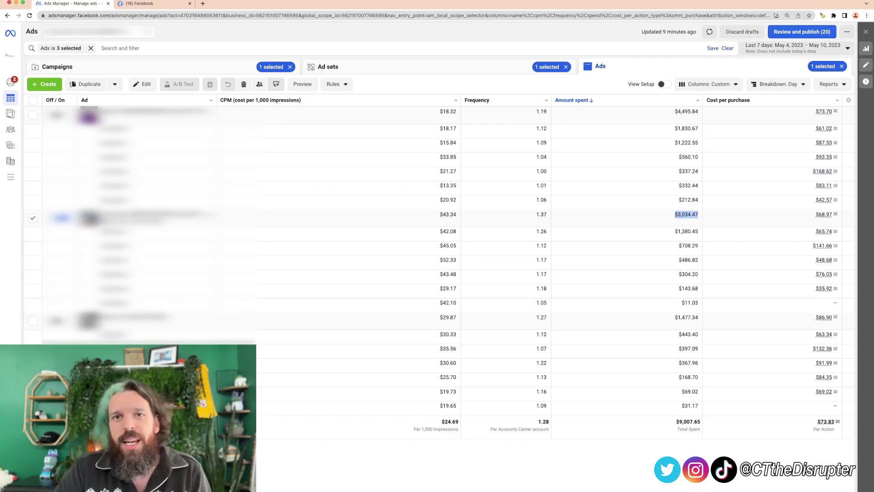
{"action": "left_click_drag", "start_coordinate": [816, 214], "coordinate": [832, 214]}
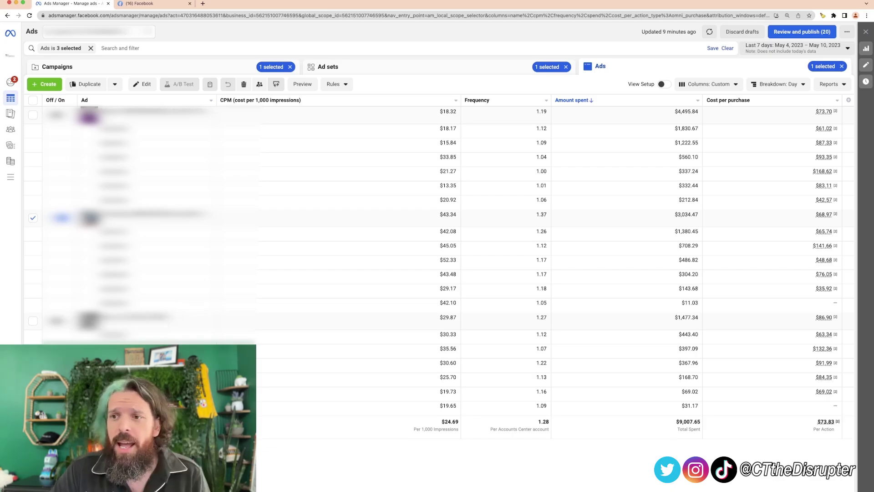
{"action": "double_click", "coordinate": [541, 246]}
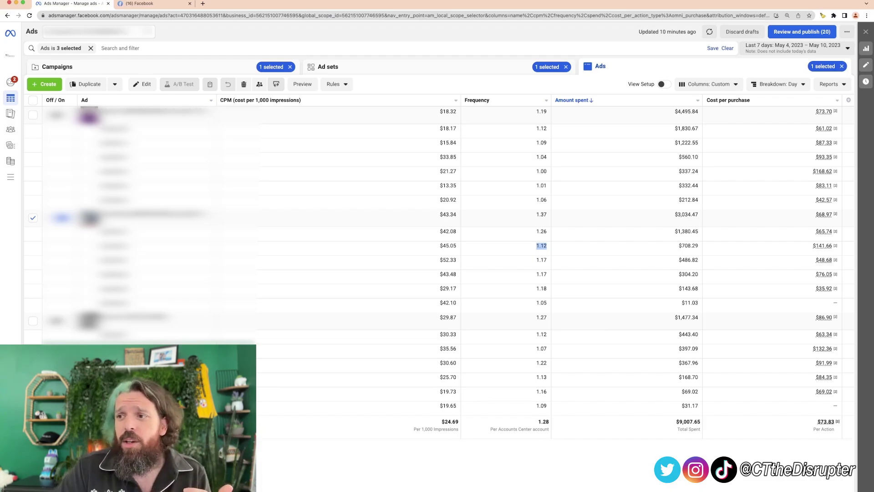
{"action": "triple_click", "coordinate": [822, 246]}
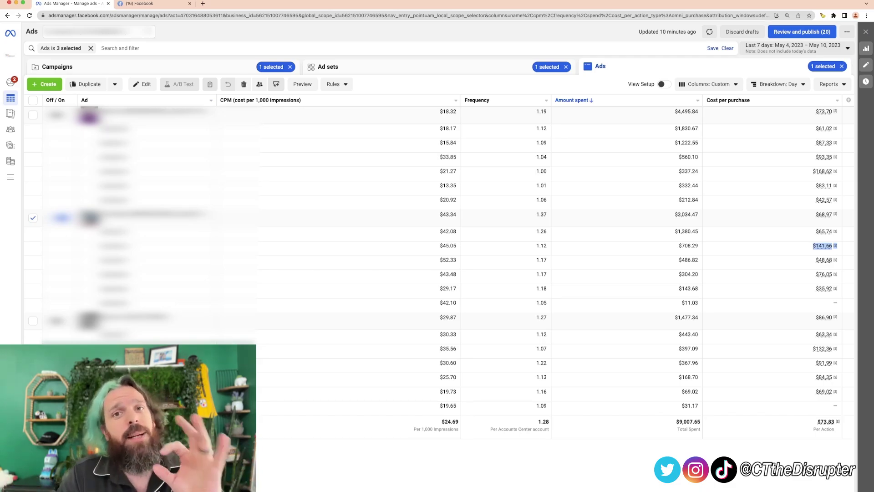
{"action": "left_click", "coordinate": [137, 221]}
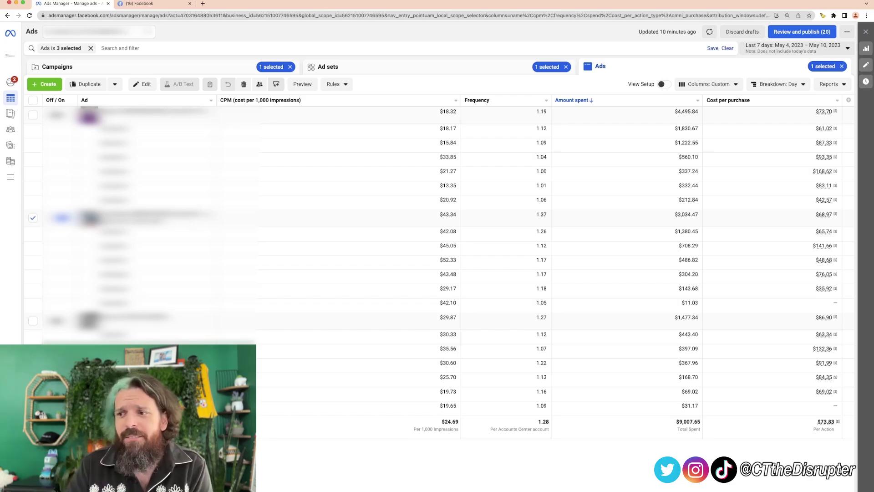
{"action": "triple_click", "coordinate": [826, 421]}
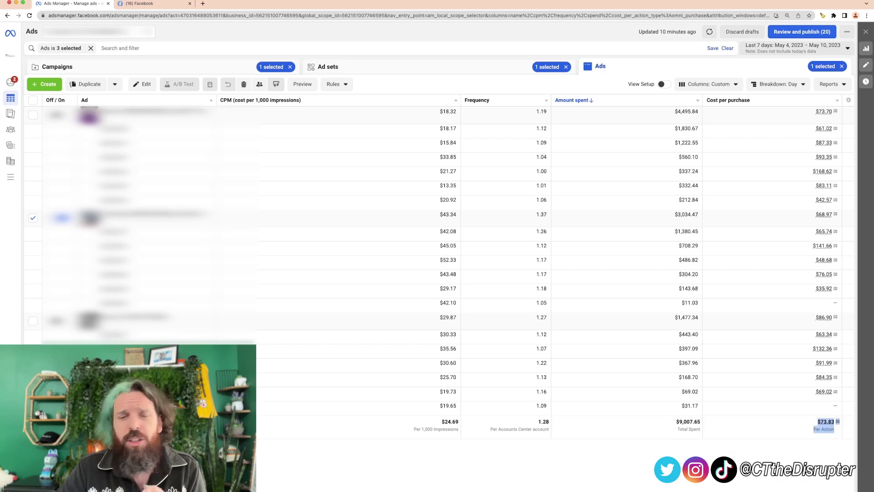
{"action": "left_click", "coordinate": [825, 422]}
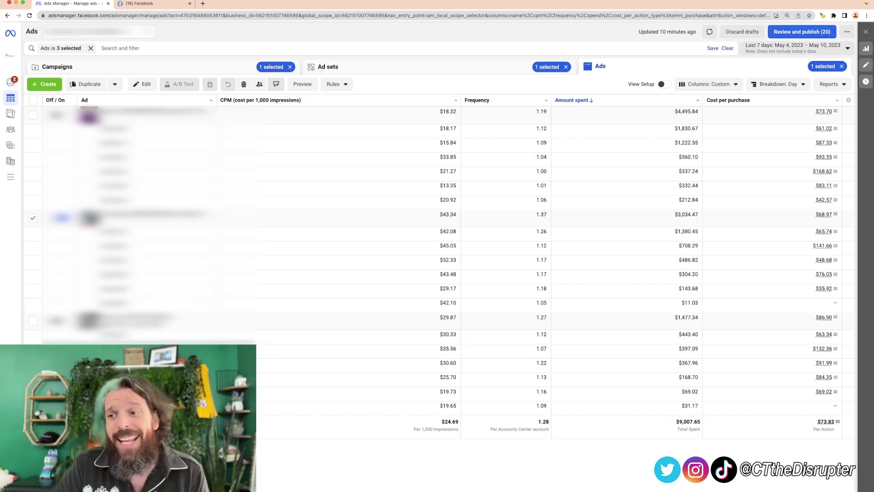
Check the third ad's total spend and cost per purchase, plus the frequency and CPM of its second daily row
{"action": "double_click", "coordinate": [687, 318]}
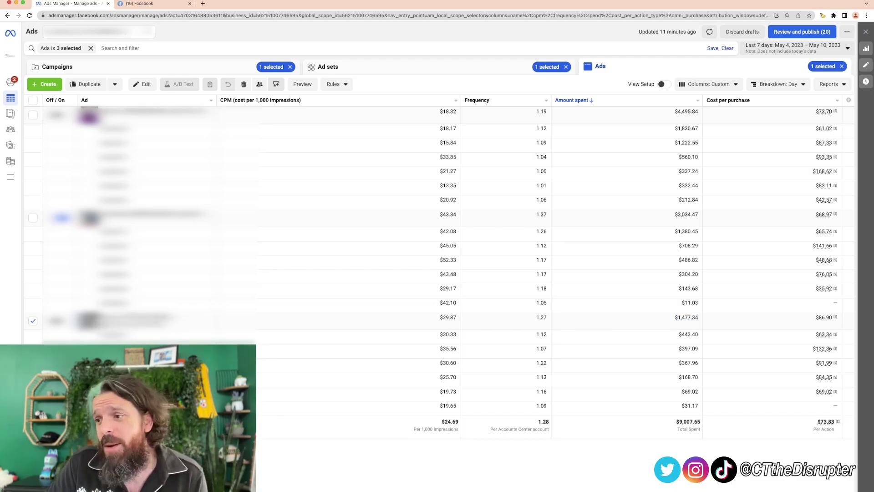
{"action": "triple_click", "coordinate": [825, 317]}
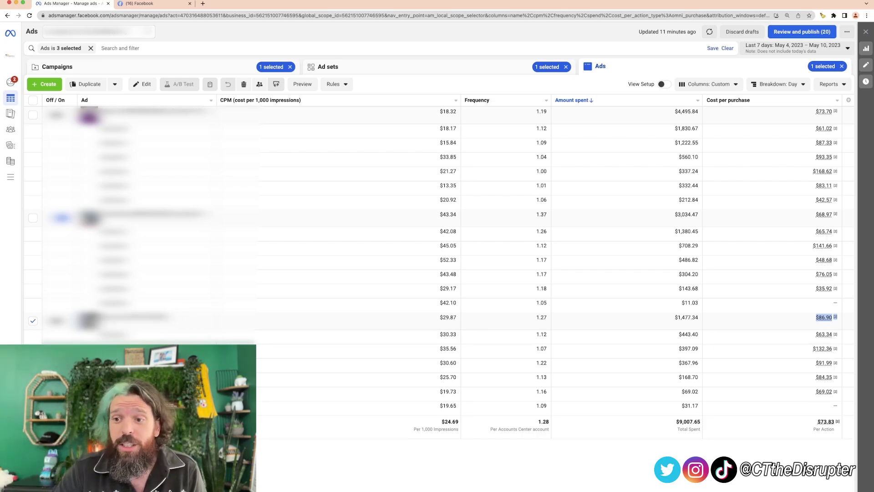
{"action": "left_click_drag", "start_coordinate": [536, 349], "coordinate": [547, 349]}
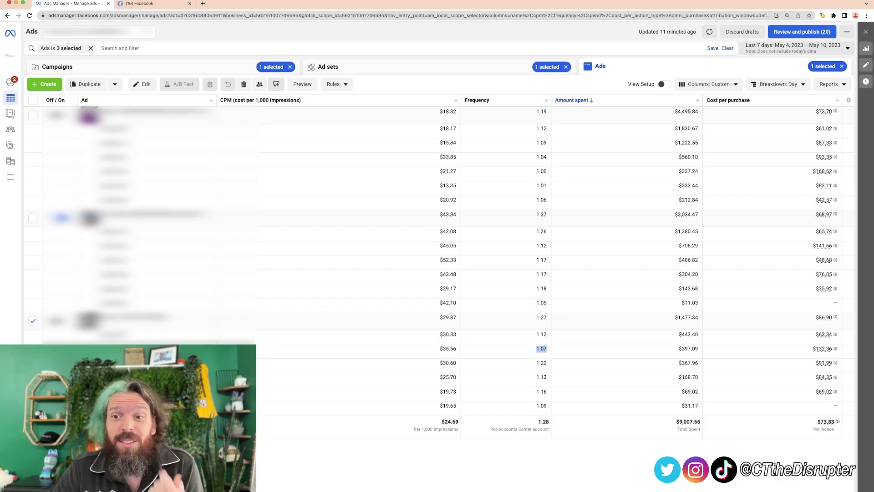
{"action": "left_click_drag", "start_coordinate": [440, 348], "coordinate": [456, 349]}
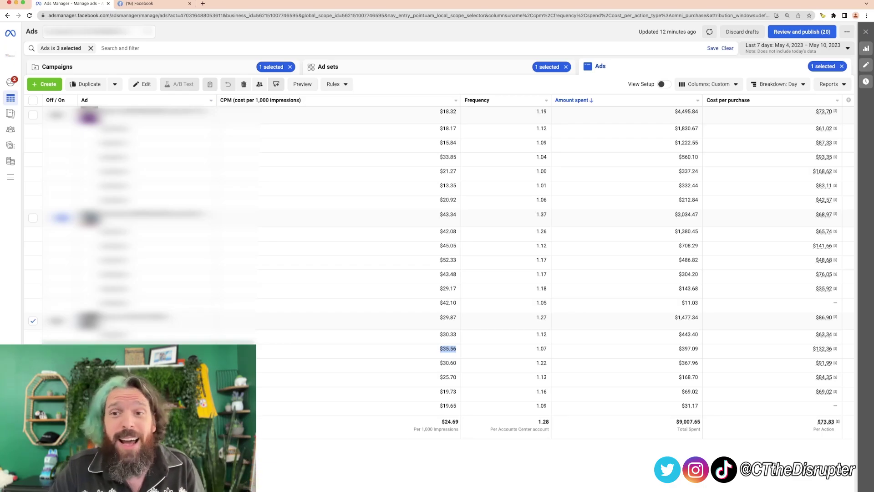
Compare the amounts spent in the third ad's third and fifth daily rows, and check the third row's cost per purchase
{"action": "double_click", "coordinate": [688, 363]}
{"action": "double_click", "coordinate": [690, 392]}
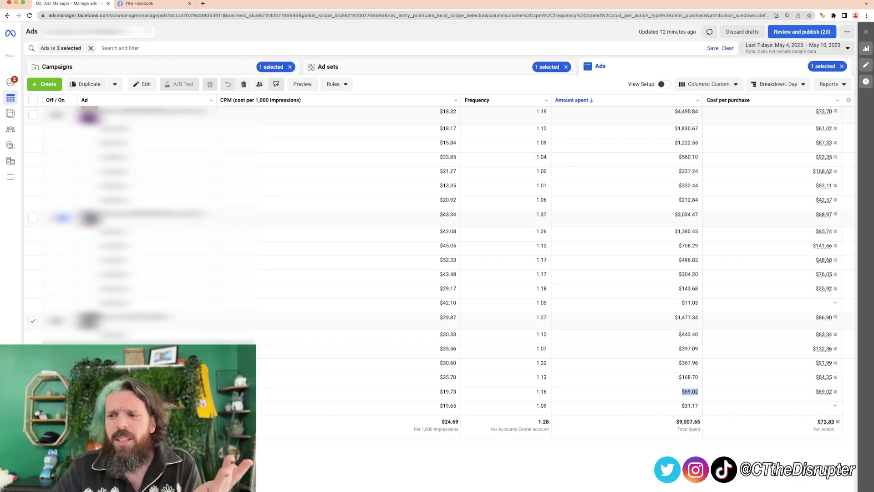
{"action": "left_click_drag", "start_coordinate": [679, 363], "coordinate": [698, 362]}
{"action": "left_click_drag", "start_coordinate": [838, 363], "coordinate": [815, 363]}
{"action": "left_click", "coordinate": [811, 363]}
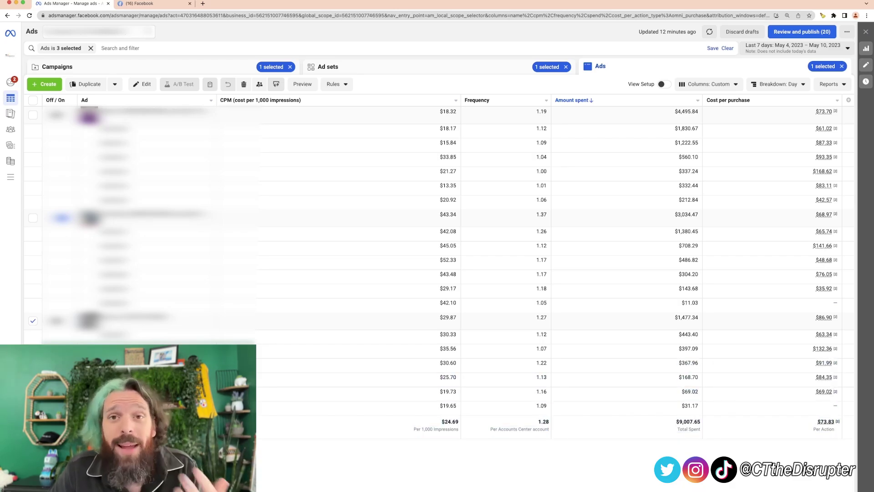
{"action": "left_click_drag", "start_coordinate": [814, 363], "coordinate": [838, 363]}
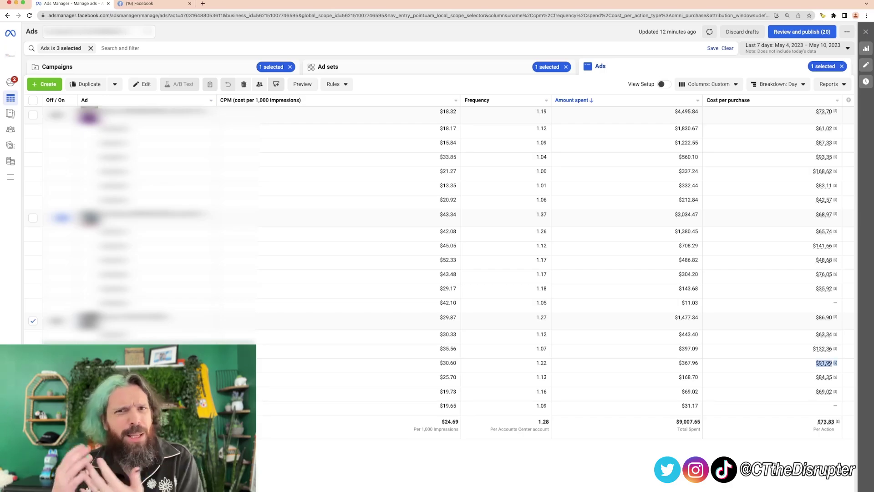
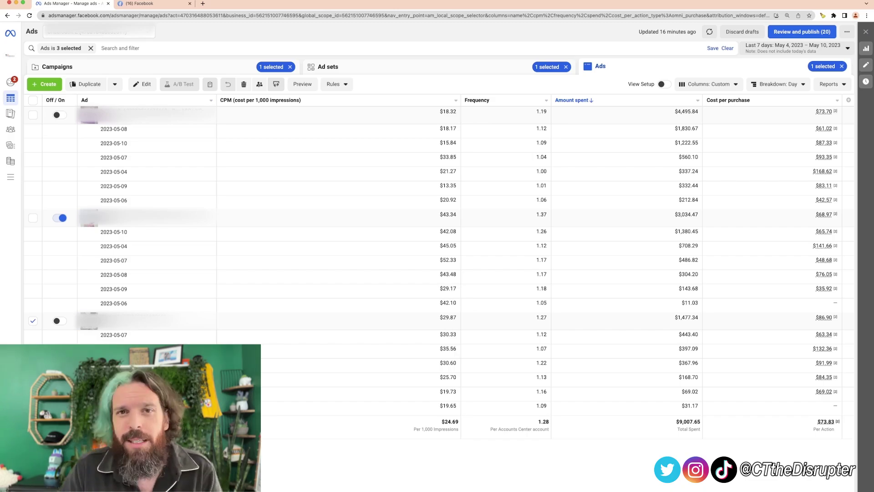
Break the ad results down by week and set the date range to the last 30 days
{"action": "left_click", "coordinate": [778, 84]}
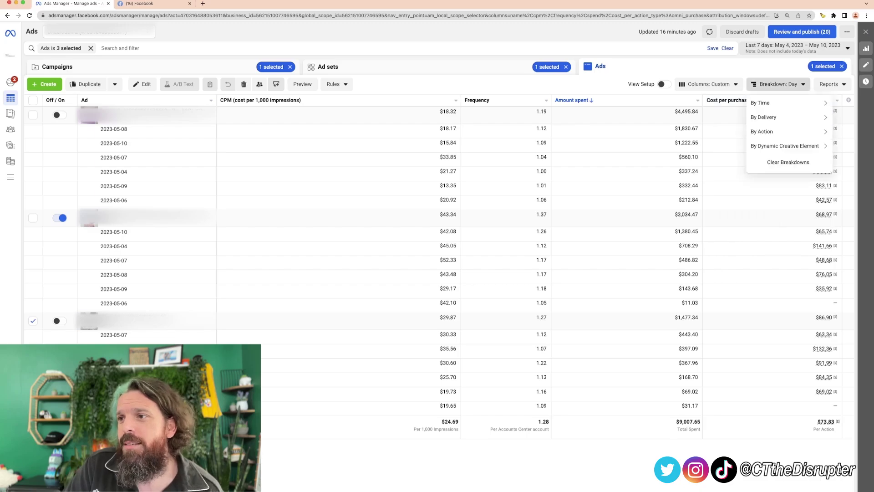
{"action": "mouse_move", "coordinate": [774, 102]}
{"action": "left_click", "coordinate": [709, 141]}
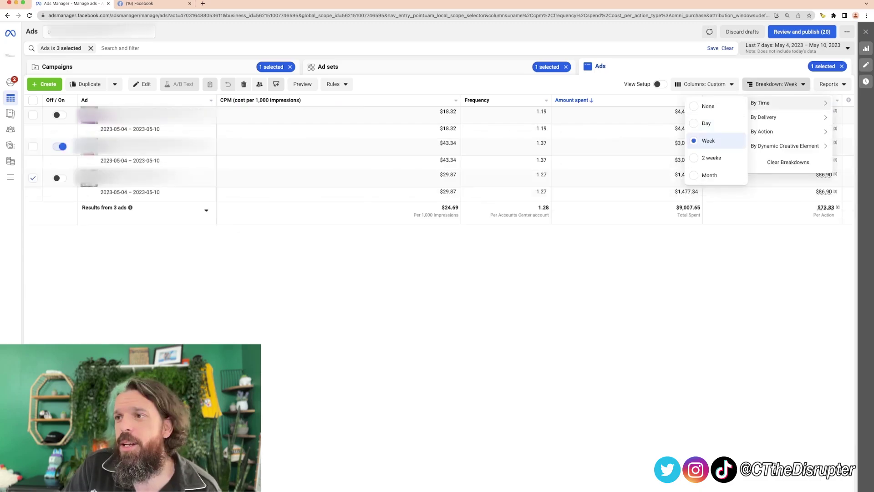
{"action": "left_click", "coordinate": [794, 48]}
{"action": "left_click", "coordinate": [824, 132]}
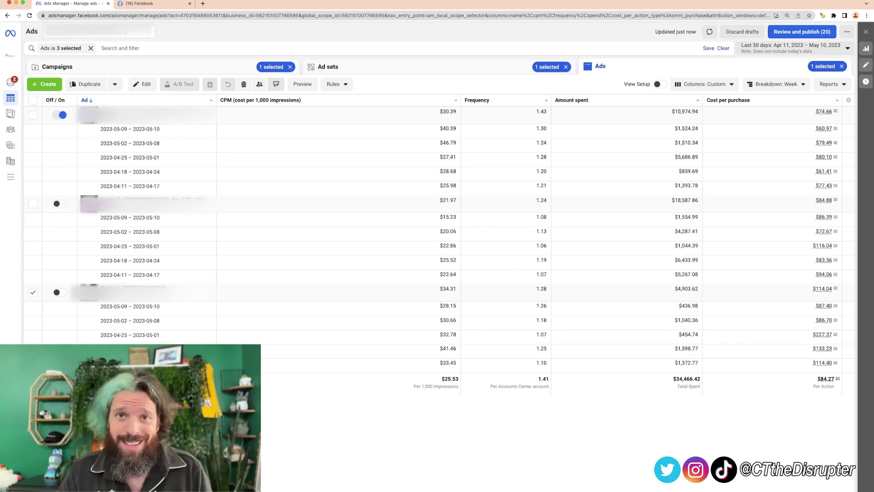
Sort the table by ad in descending order so each ad's most recent week comes first
{"action": "left_click", "coordinate": [84, 99]}
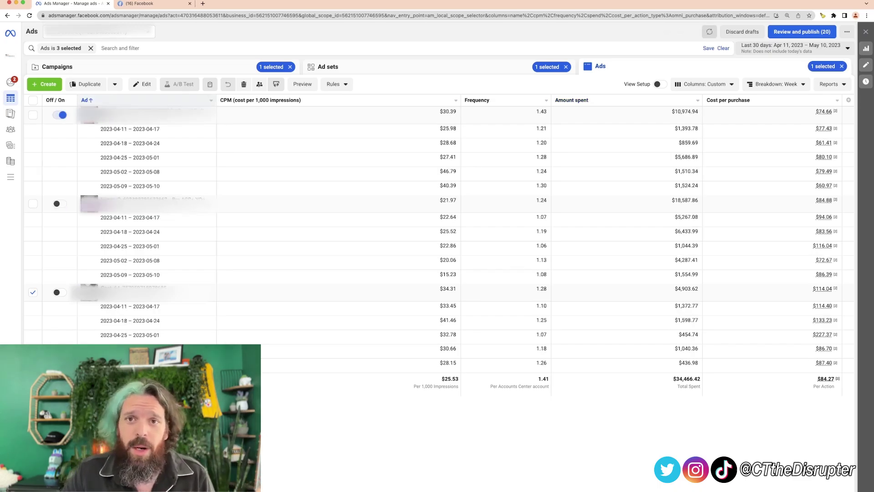
{"action": "left_click", "coordinate": [85, 100]}
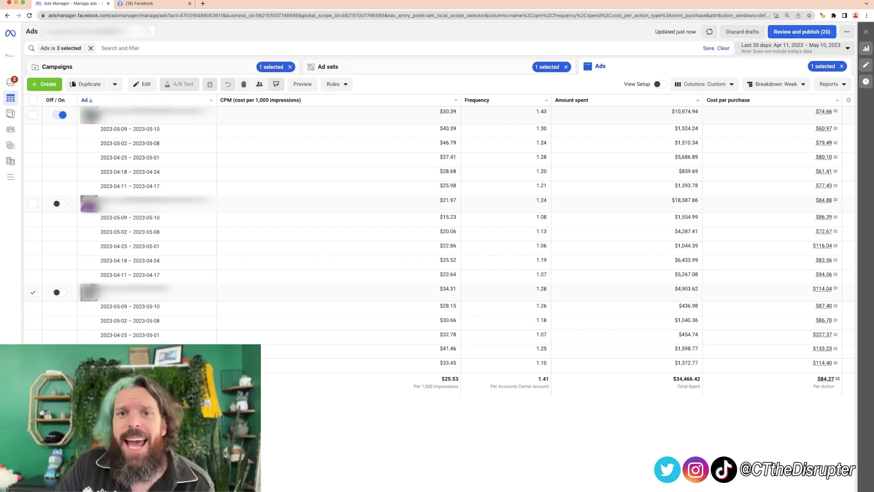
Compare the first ad's CPM across the weeks from 2023-04-11 to 2023-05-08
{"action": "double_click", "coordinate": [448, 142]}
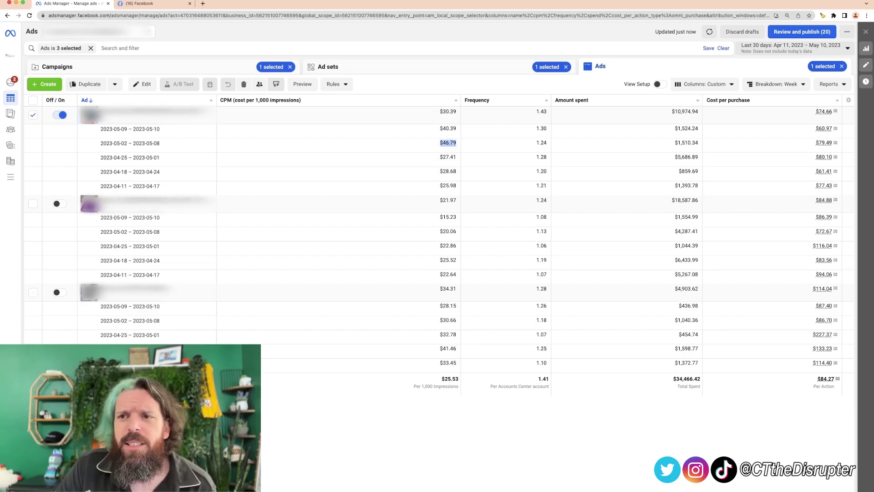
{"action": "double_click", "coordinate": [448, 157]}
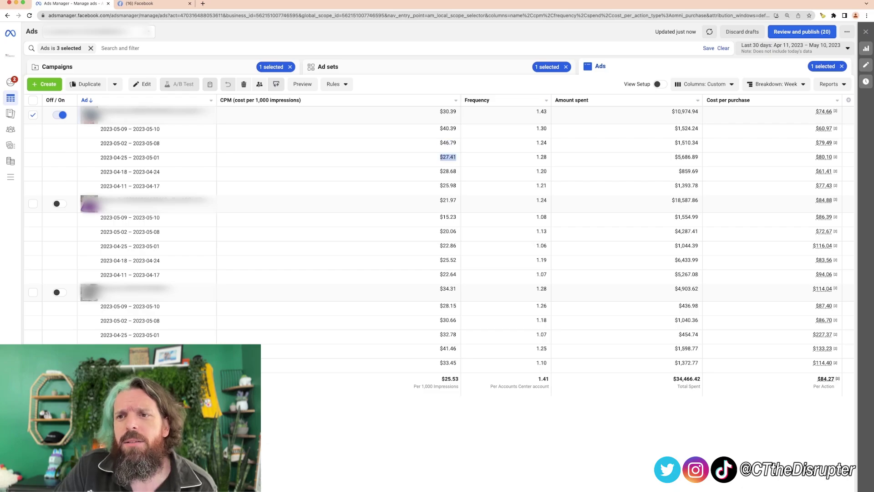
{"action": "left_click_drag", "start_coordinate": [440, 172], "coordinate": [457, 186]}
{"action": "left_click_drag", "start_coordinate": [439, 143], "coordinate": [456, 143]}
{"action": "left_click", "coordinate": [456, 144]}
{"action": "double_click", "coordinate": [448, 157]}
{"action": "double_click", "coordinate": [448, 171]}
{"action": "left_click_drag", "start_coordinate": [440, 186], "coordinate": [456, 186]}
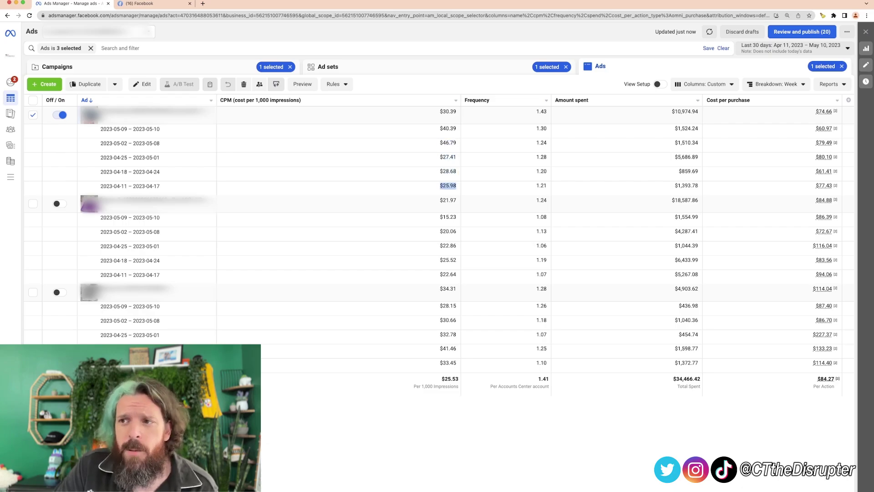
Compare the first ad's weekly frequency and check its amount spent for the week 2023-05-02 to 2023-05-08
{"action": "double_click", "coordinate": [542, 143]}
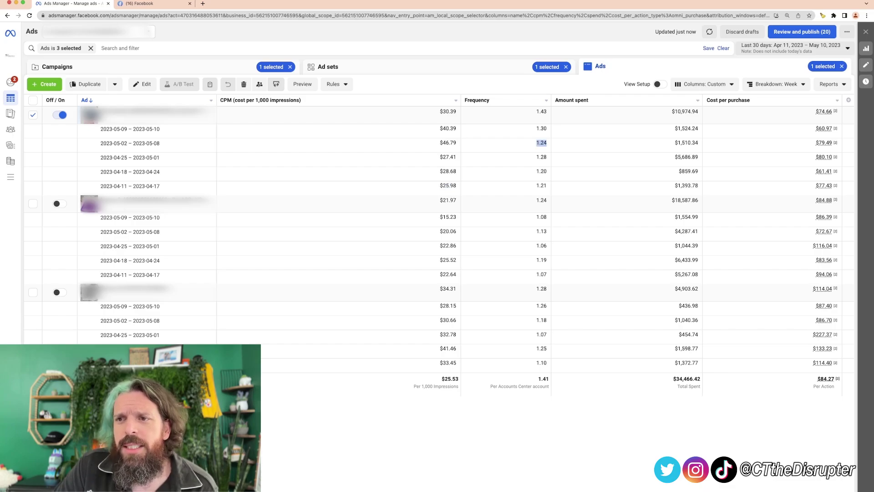
{"action": "left_click_drag", "start_coordinate": [535, 157], "coordinate": [548, 171]}
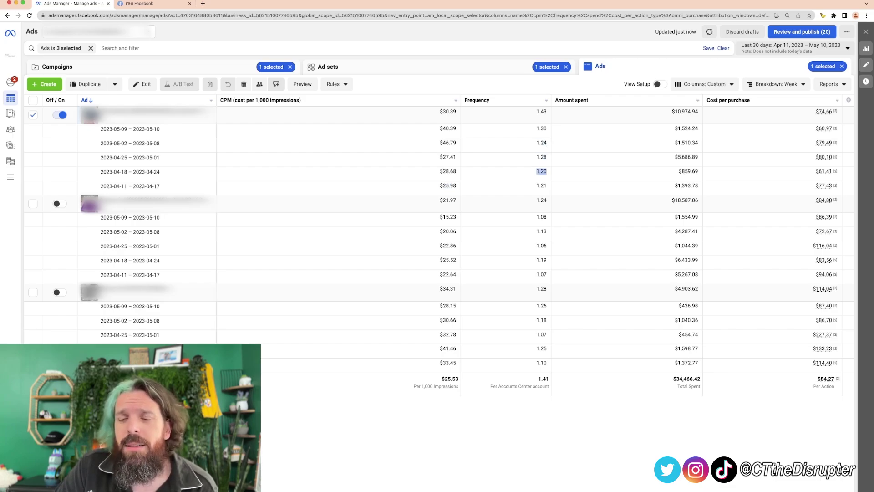
{"action": "double_click", "coordinate": [542, 186]}
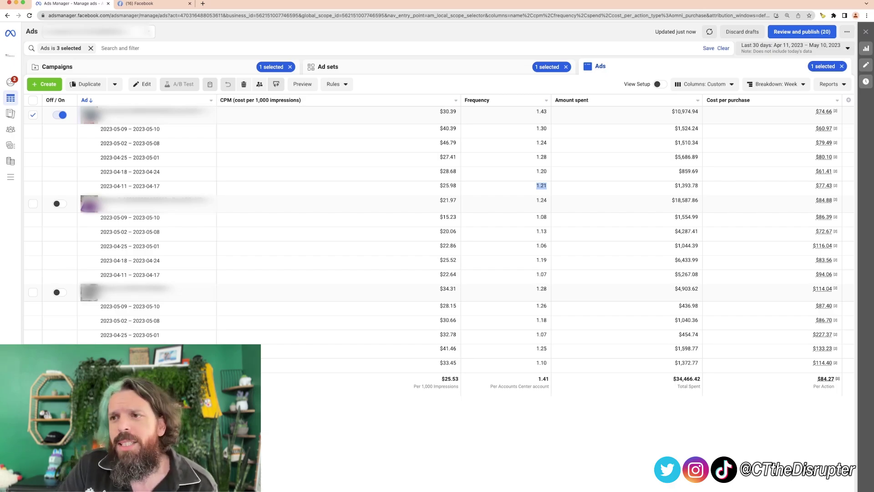
{"action": "left_click_drag", "start_coordinate": [675, 143], "coordinate": [695, 143]}
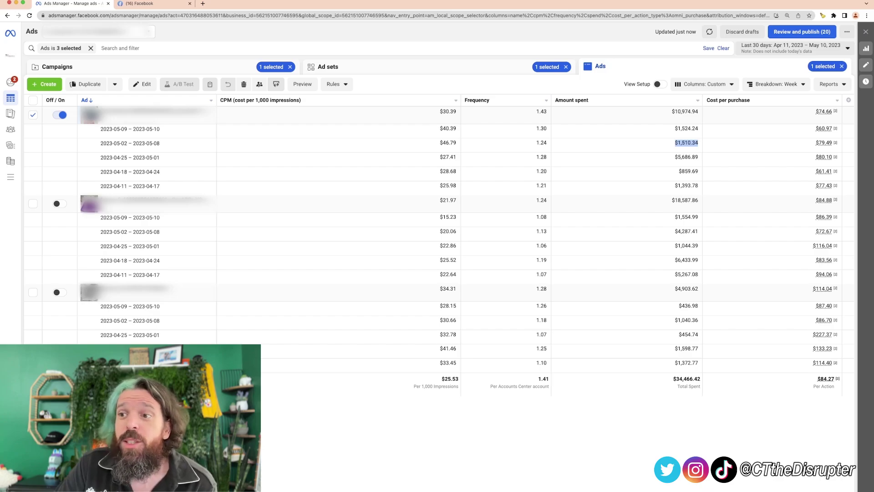
Review the first ad's amount spent and frequency for the week 2023-05-02 to 2023-05-08, along with its overall CPM
{"action": "left_click_drag", "start_coordinate": [674, 143], "coordinate": [699, 143]}
{"action": "left_click_drag", "start_coordinate": [536, 143], "coordinate": [547, 143]}
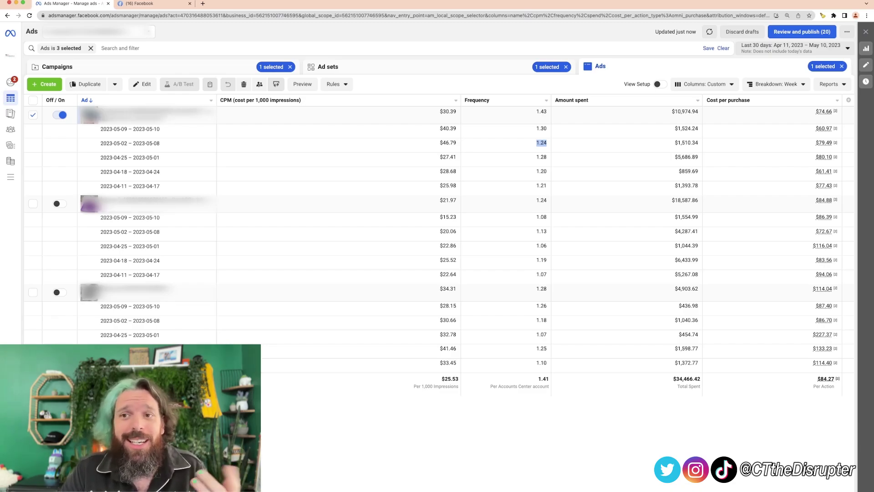
{"action": "left_click_drag", "start_coordinate": [440, 111], "coordinate": [457, 111]}
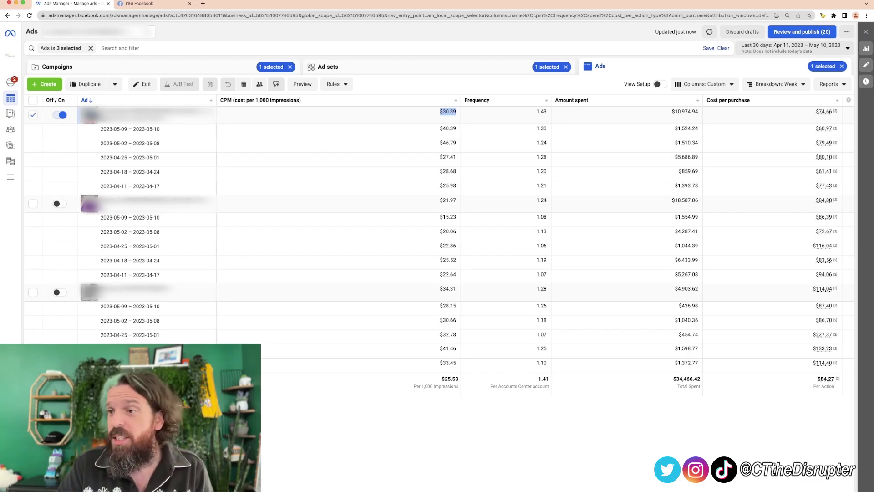
Compare the total amount spent on each of the three ads over the last 30 days
{"action": "left_click_drag", "start_coordinate": [672, 112], "coordinate": [692, 111]}
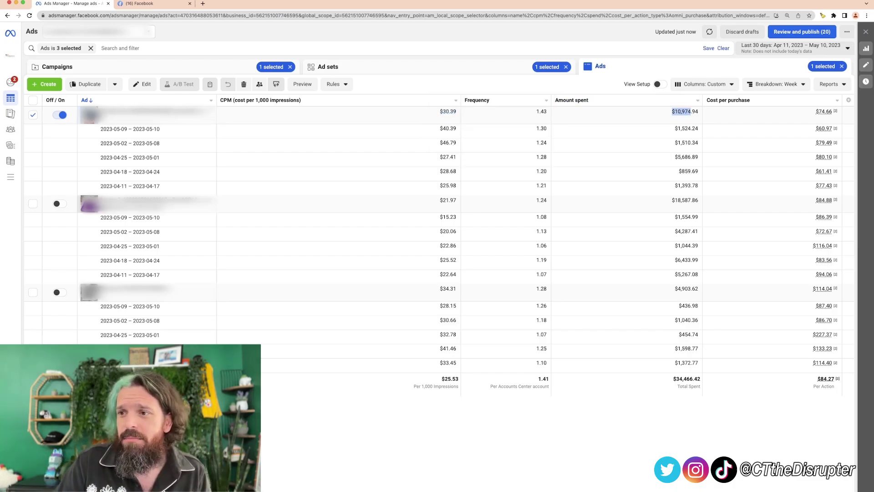
{"action": "left_click_drag", "start_coordinate": [672, 201], "coordinate": [698, 201]}
{"action": "left_click_drag", "start_coordinate": [675, 289], "coordinate": [695, 289]}
{"action": "left_click", "coordinate": [695, 288]}
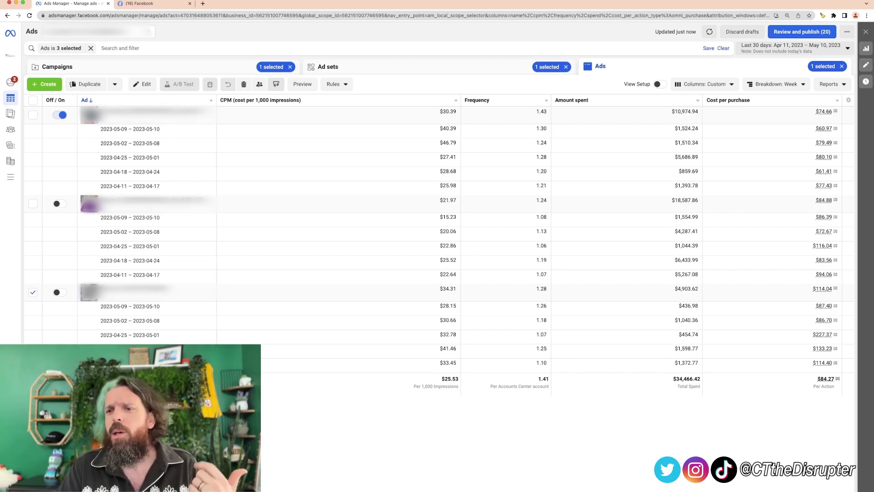
Compare the second ad's frequency, amount spent and cost per purchase across the weeks from 2023-04-18 to 2023-05-01
{"action": "double_click", "coordinate": [541, 260]}
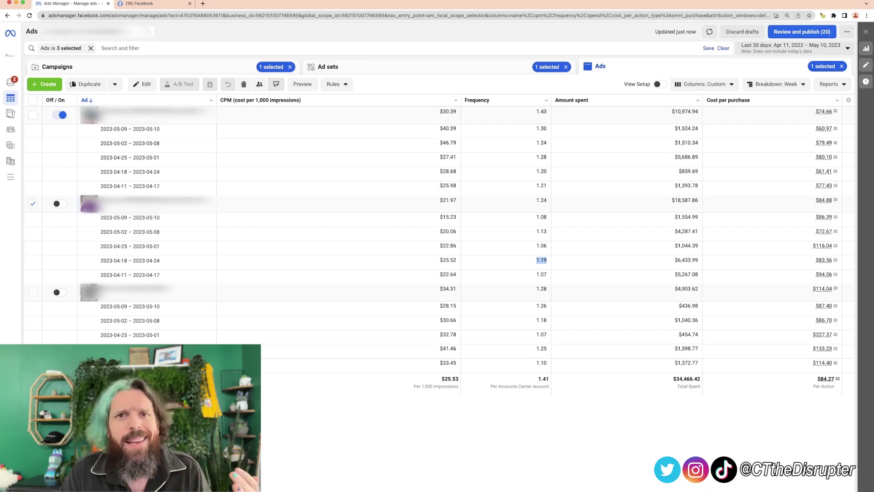
{"action": "double_click", "coordinate": [686, 260]}
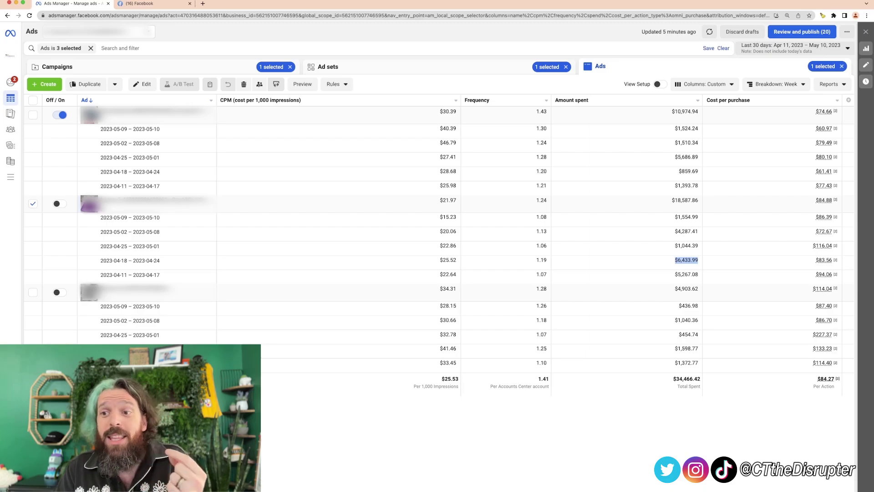
{"action": "triple_click", "coordinate": [687, 246]}
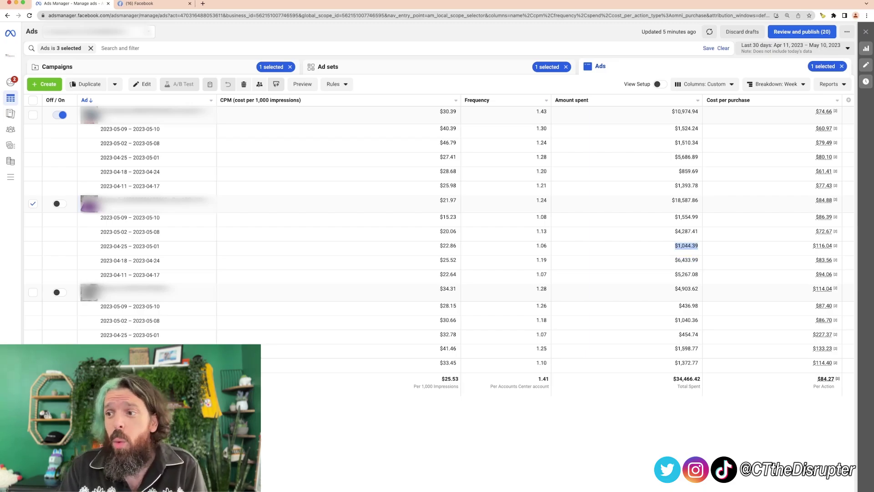
{"action": "triple_click", "coordinate": [823, 246]}
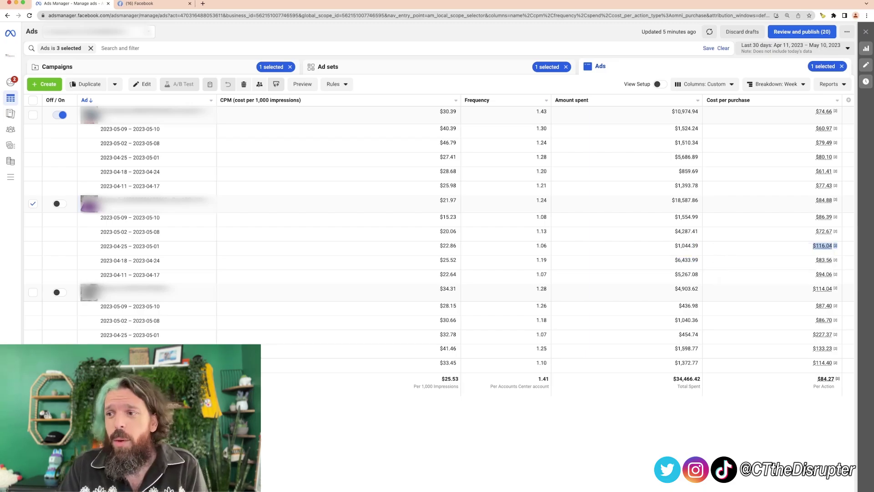
{"action": "triple_click", "coordinate": [687, 260]}
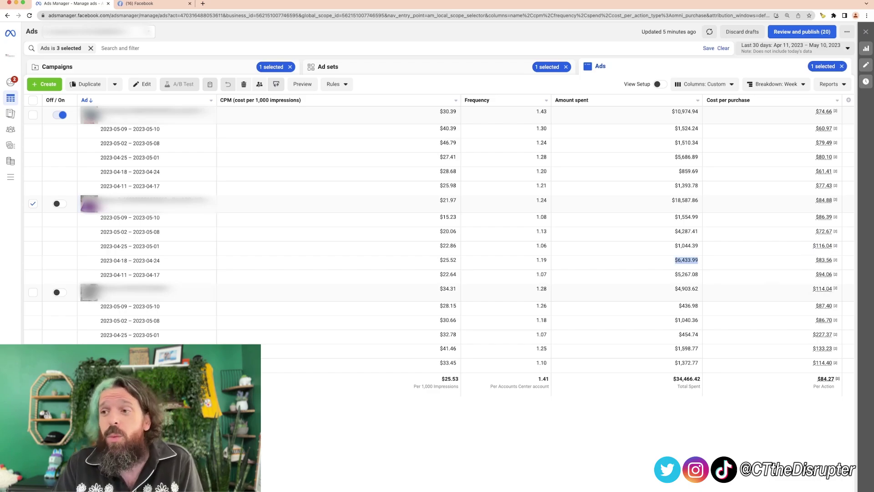
{"action": "mouse_move", "coordinate": [836, 200]}
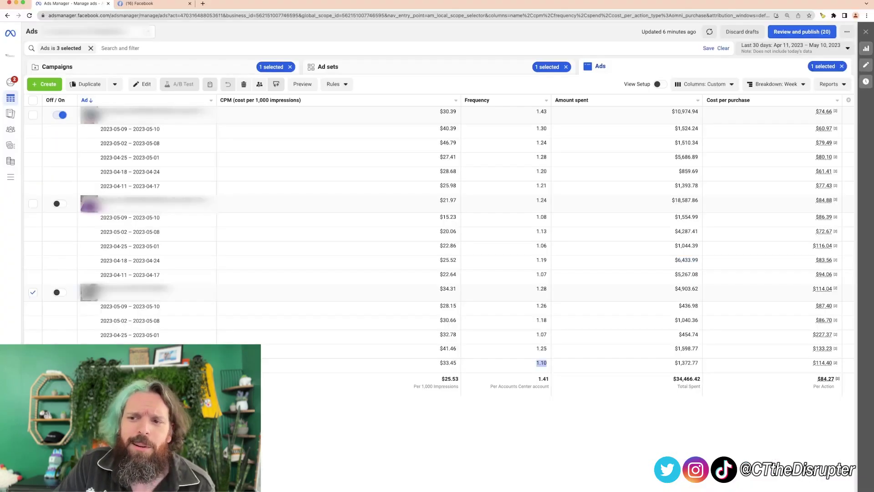
Compare the third ad's frequency across the weeks from 2023-04-18 to 2023-05-01
{"action": "double_click", "coordinate": [541, 334]}
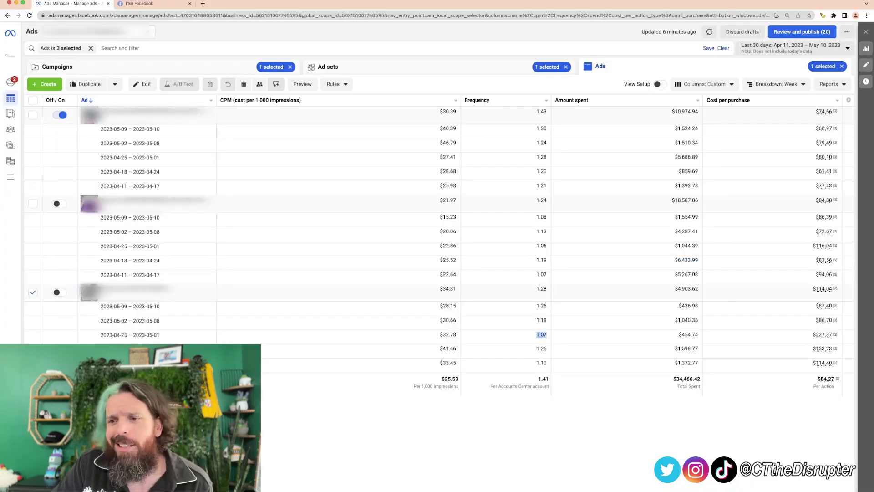
{"action": "left_click_drag", "start_coordinate": [536, 349], "coordinate": [548, 349]}
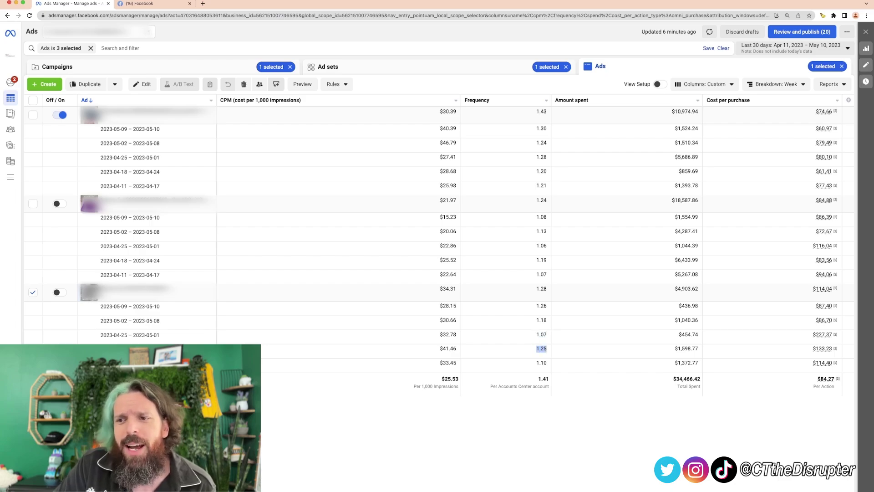
{"action": "left_click", "coordinate": [542, 350]}
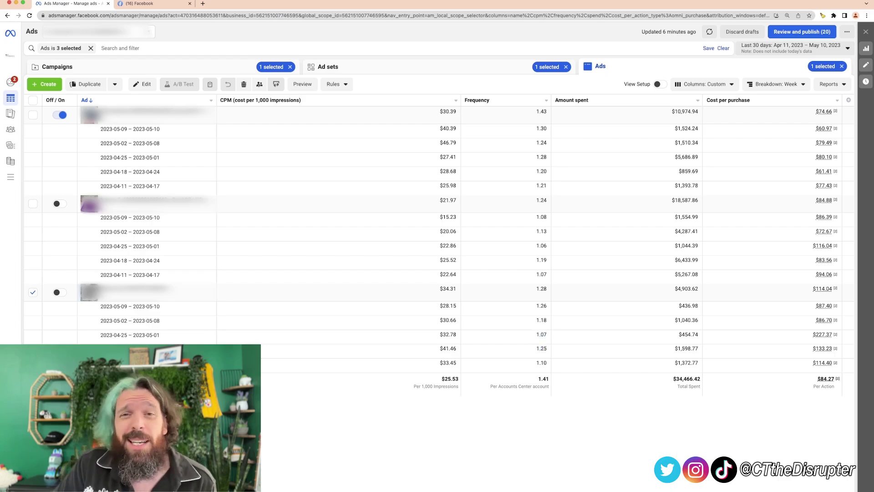